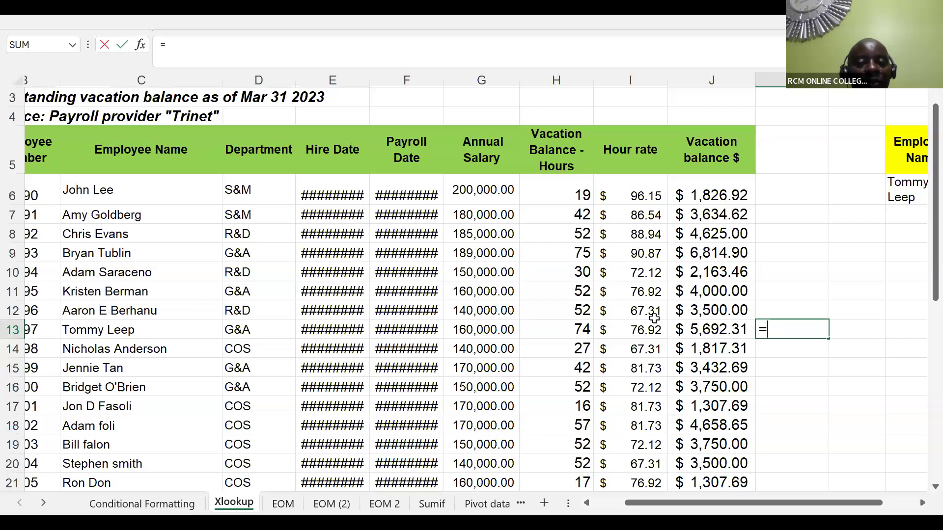
Step: Link K13 to the employee name in C15 and start an XLOOKUP formula in L13 with K13 as the lookup value
left_click(93, 370)
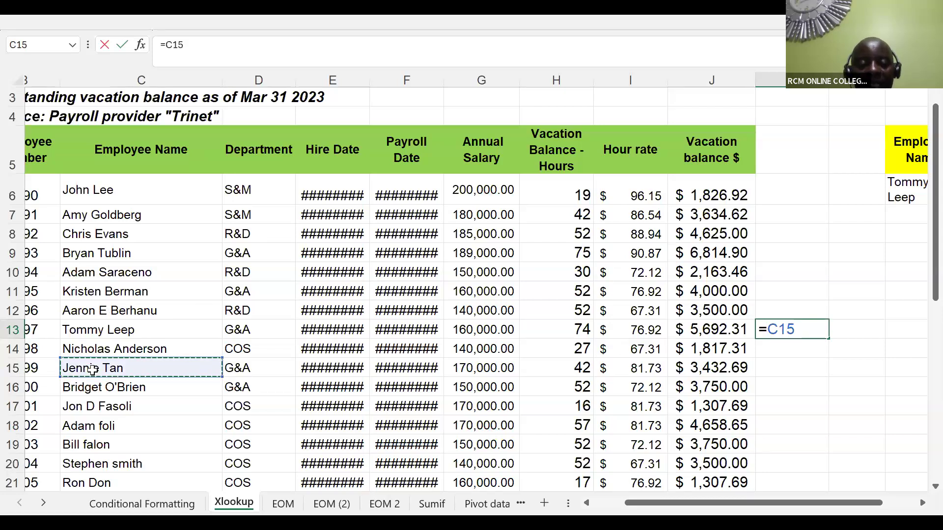
key("Tab")
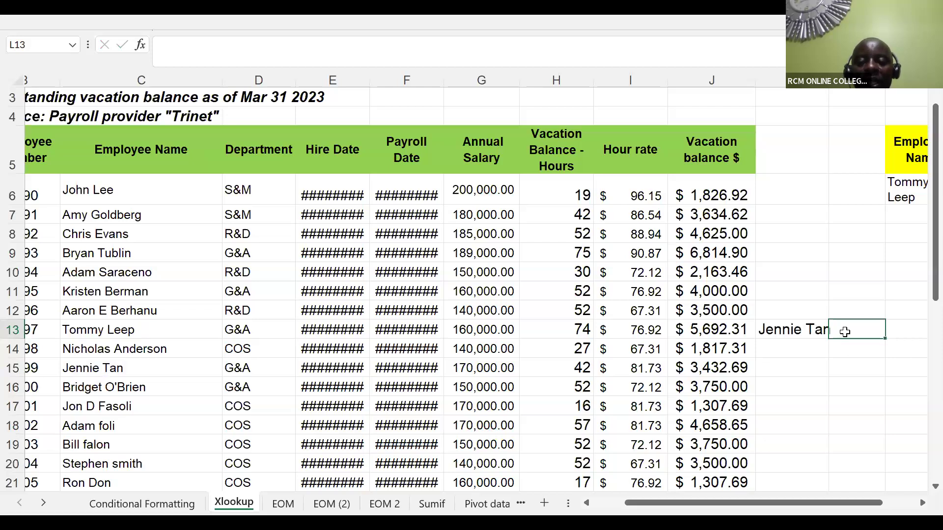
type("=")
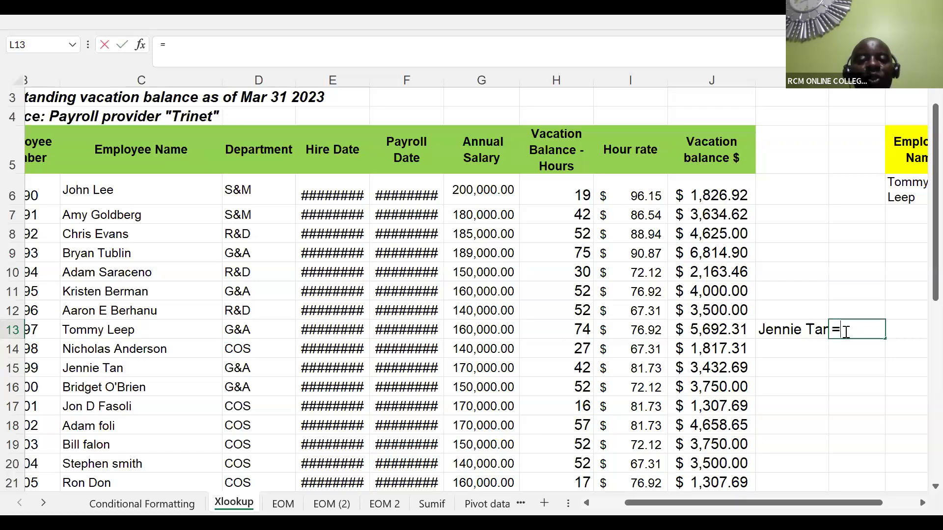
type("x")
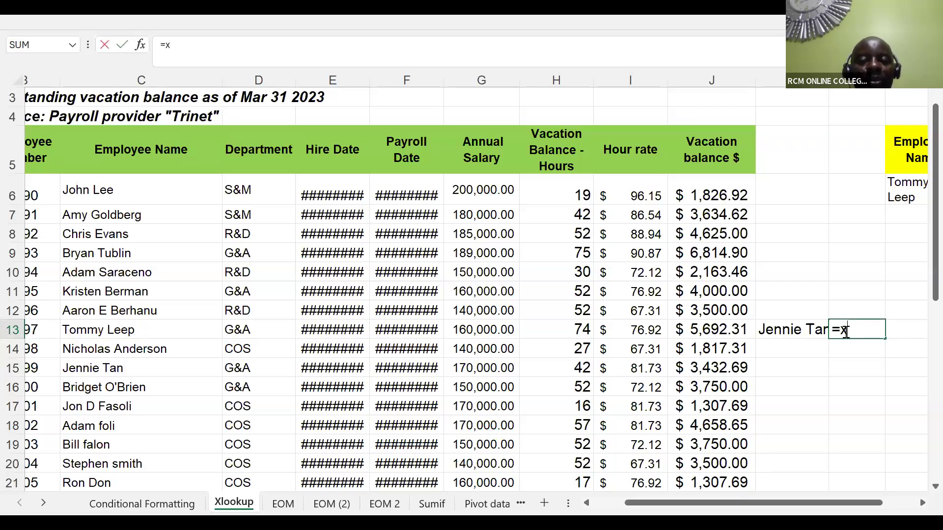
type("lo")
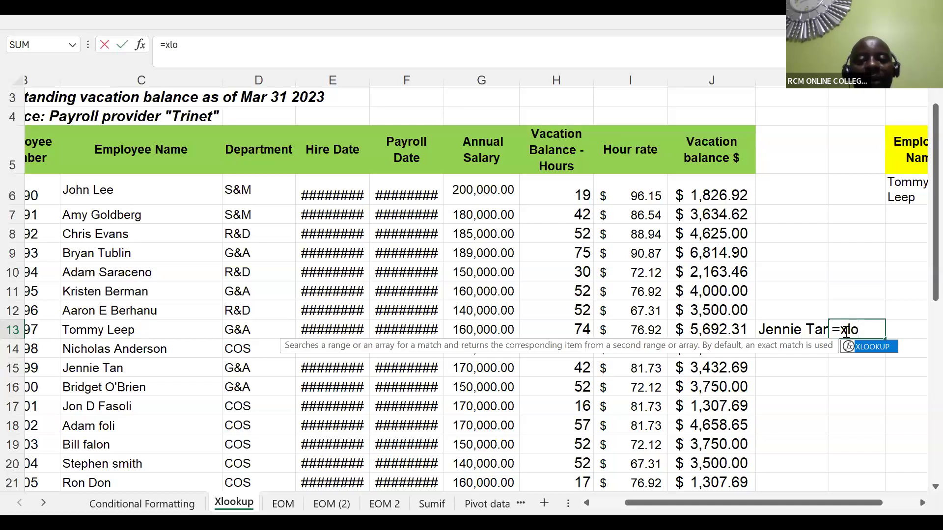
double_click(872, 351)
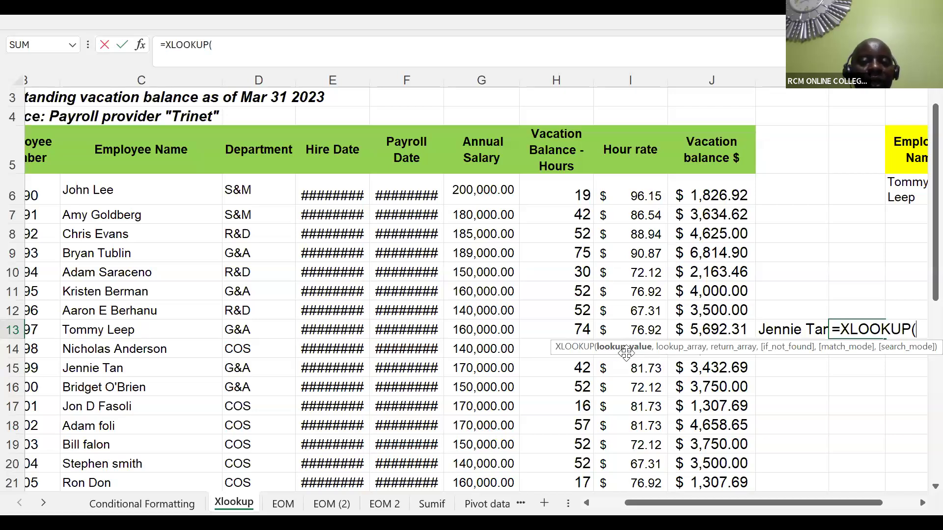
left_click(793, 330)
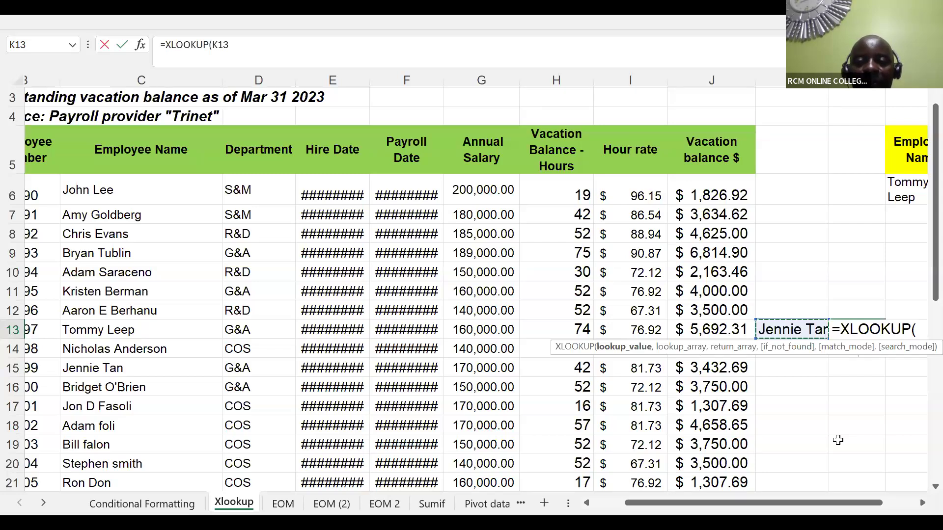
type(",")
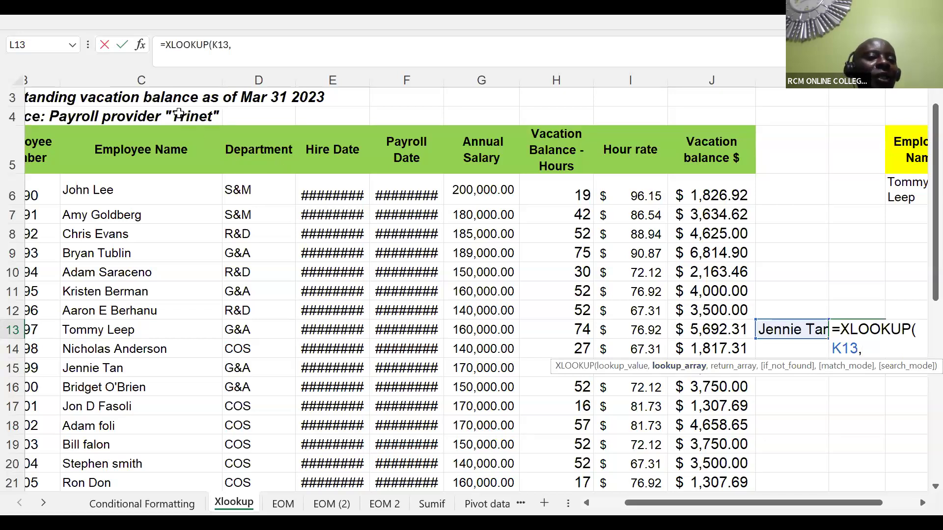
Step: Set the XLOOKUP lookup array to the Employee Name column C:C and the return array to the Annual Salary column G:G
left_click(146, 78)
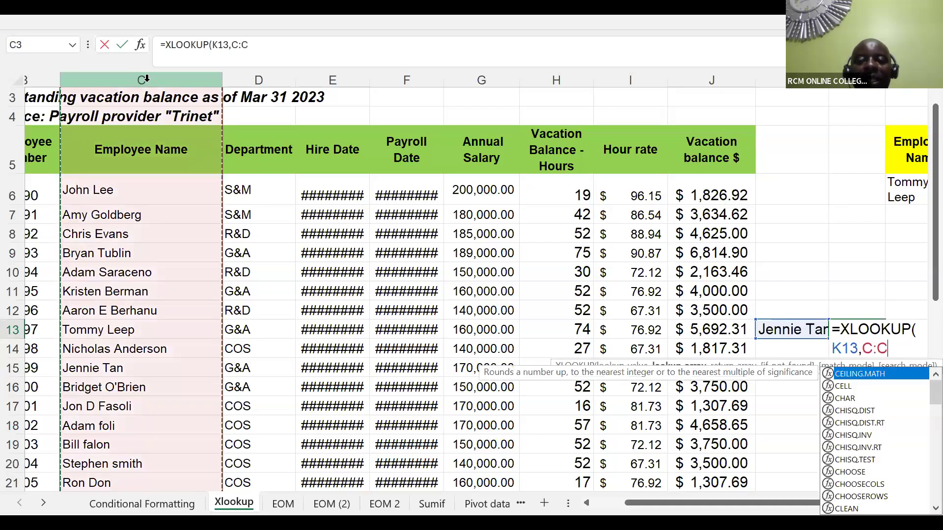
type(",")
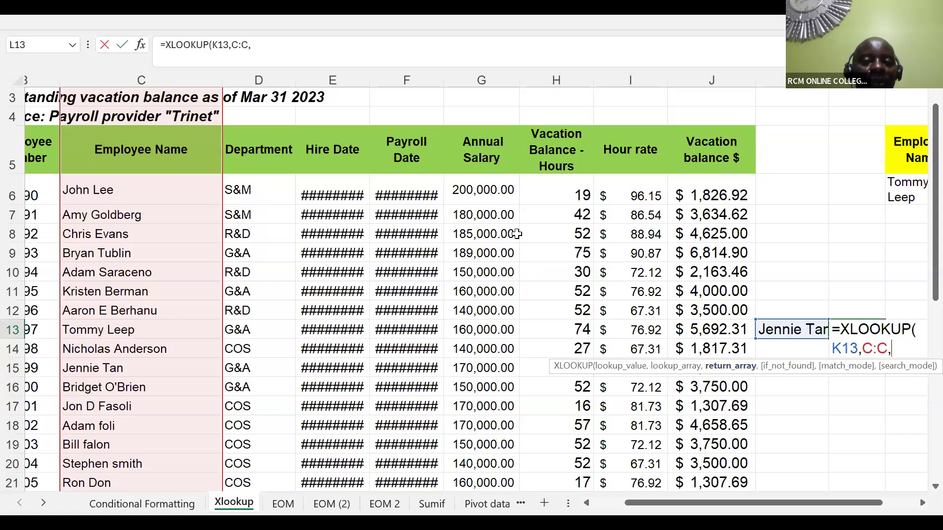
type("G:G")
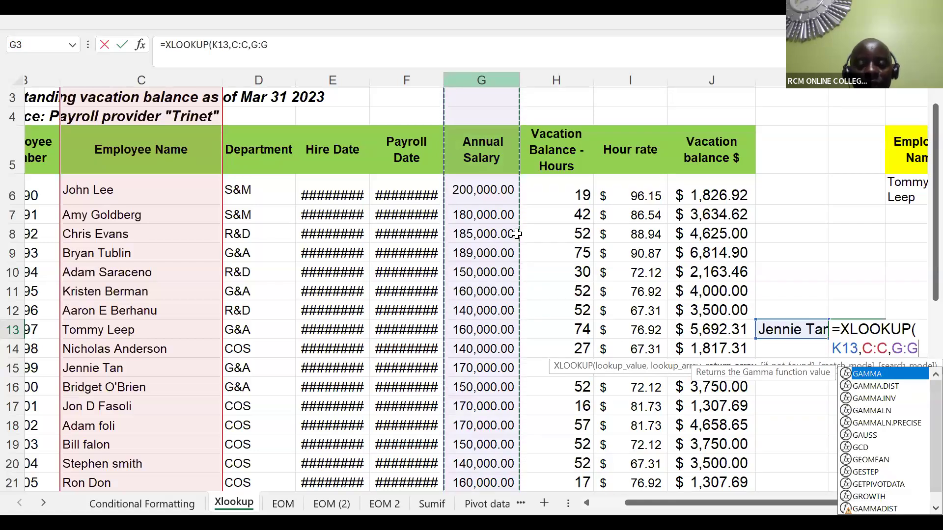
type(",")
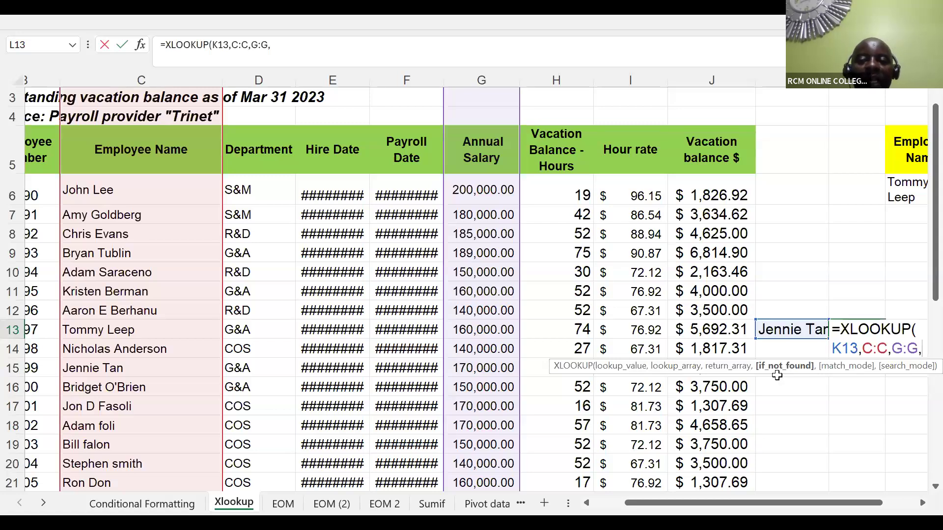
Step: Complete the XLOOKUP in L13 with NA as the if-not-found value and 0 for an exact match
type("NA")
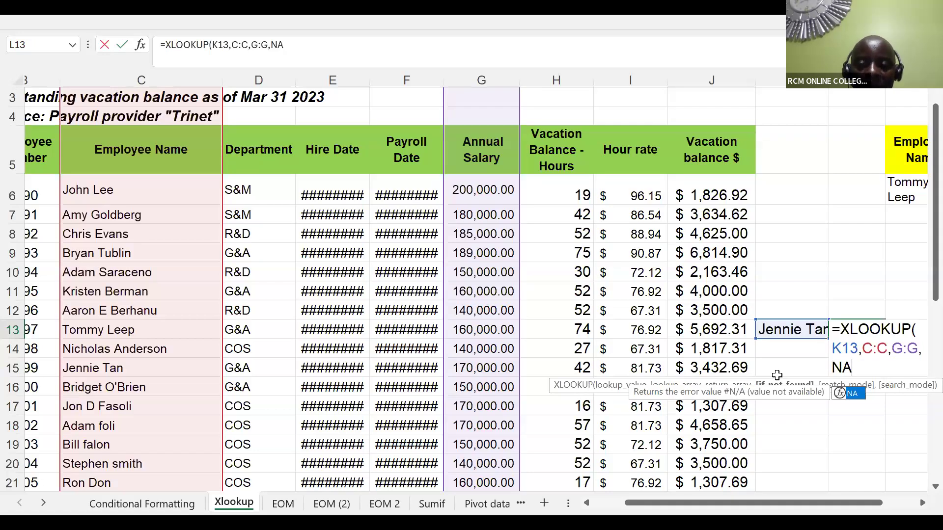
type(",")
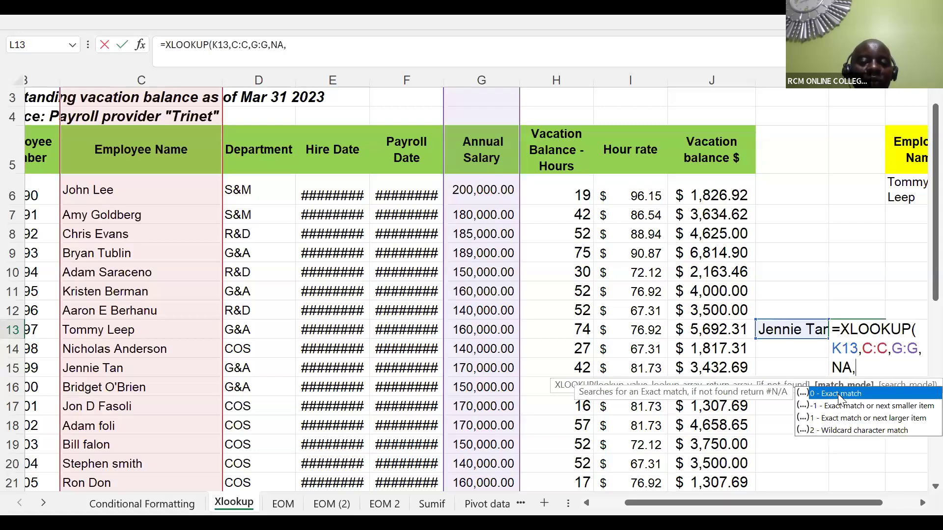
type("0")
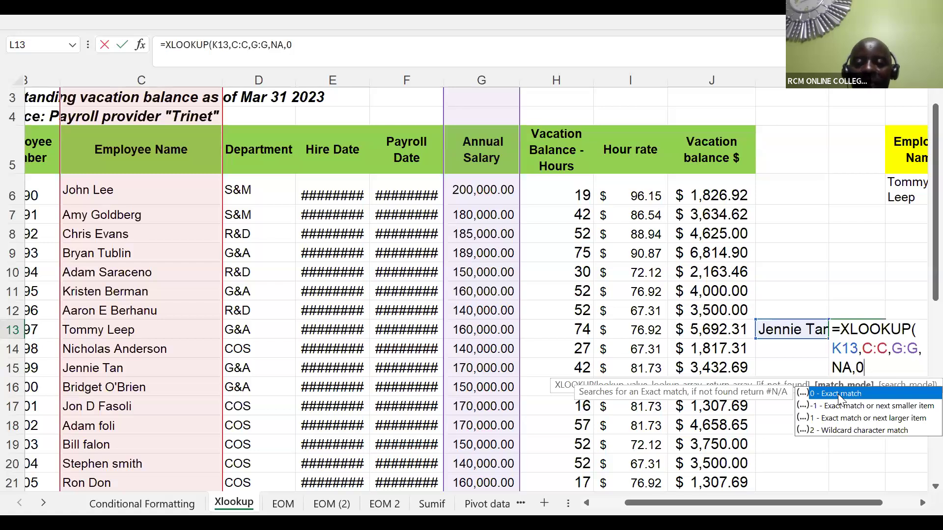
type(",")
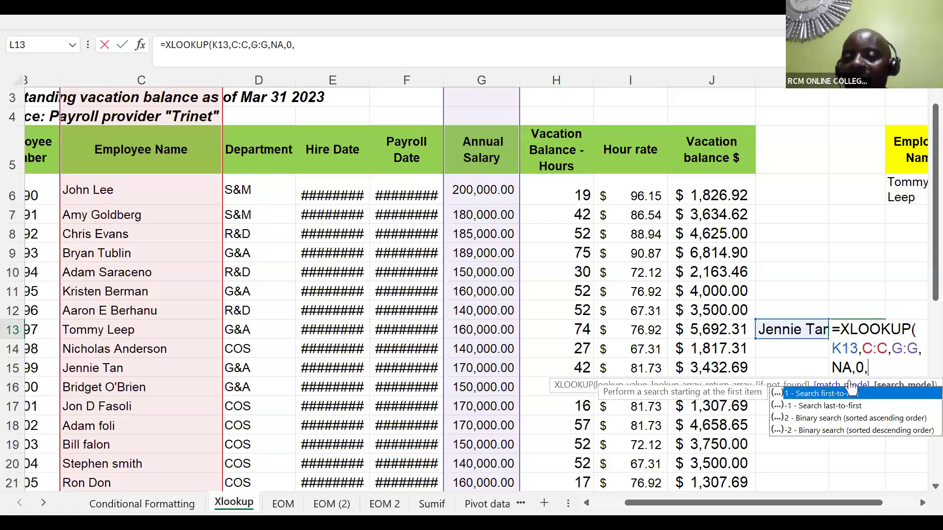
key("BackSpace")
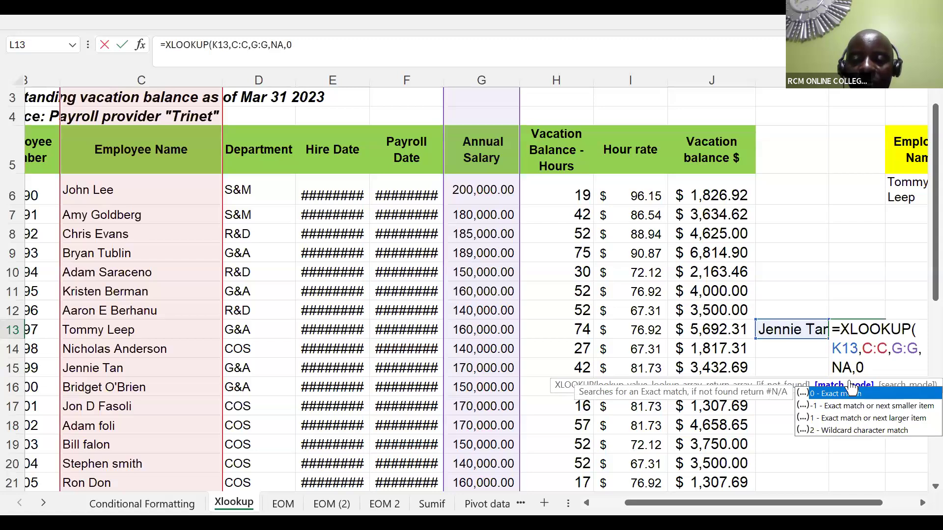
type(")")
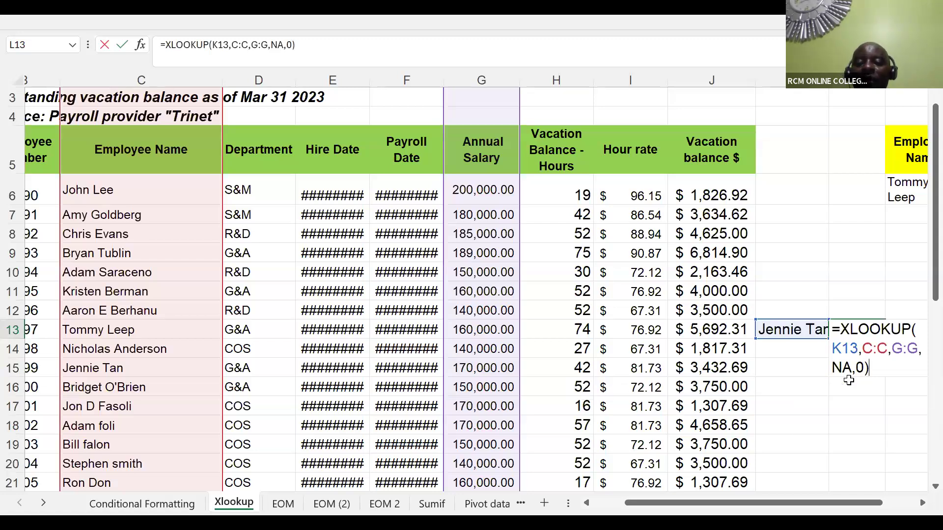
key("Return")
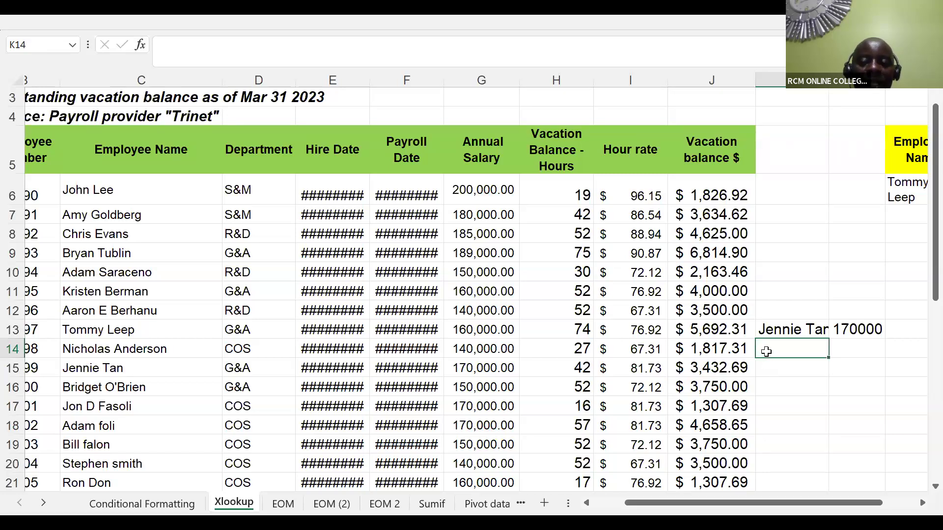
Step: Link K14 to the employee name in C18 and fill the XLOOKUP formula from L13 down column L
type("=")
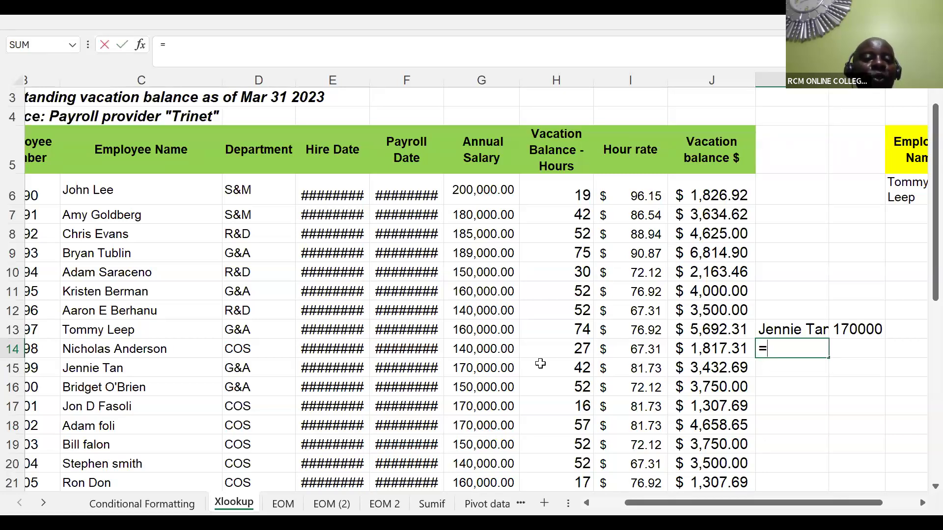
left_click(89, 428)
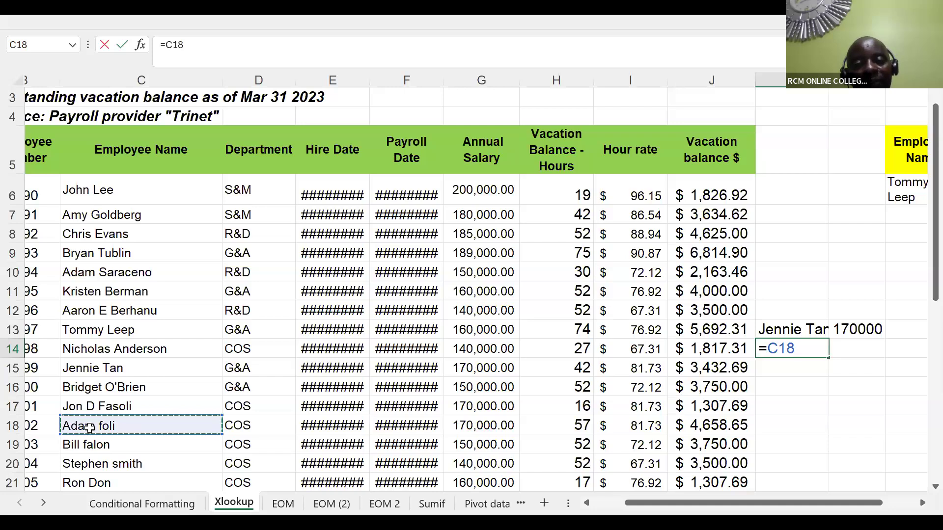
key("Return")
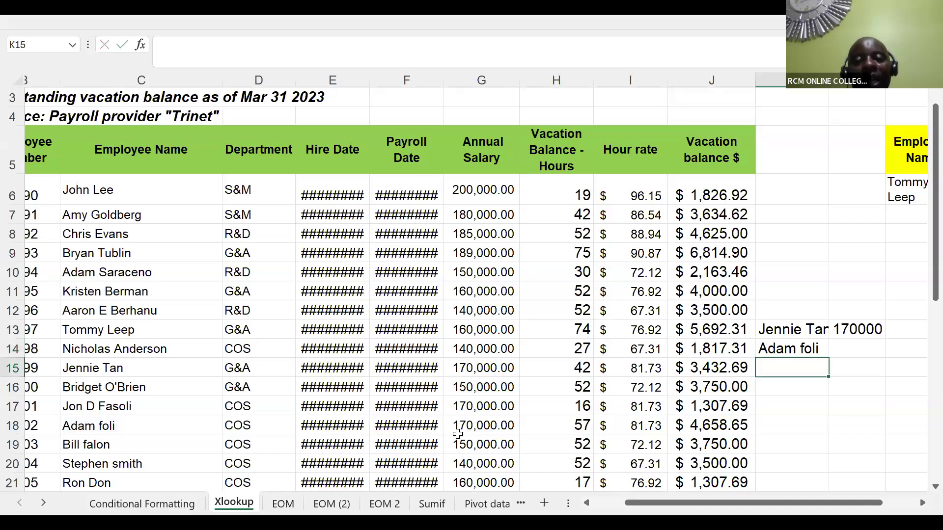
left_click(861, 332)
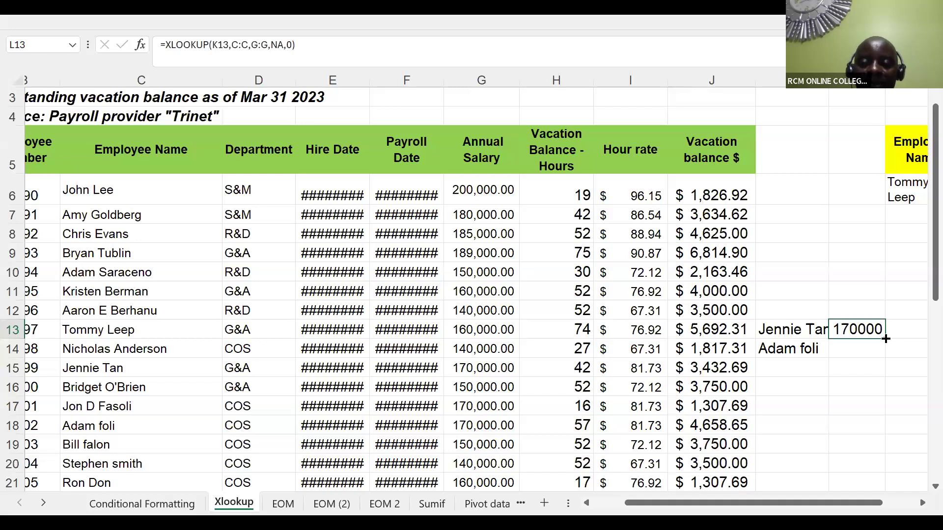
double_click(886, 339)
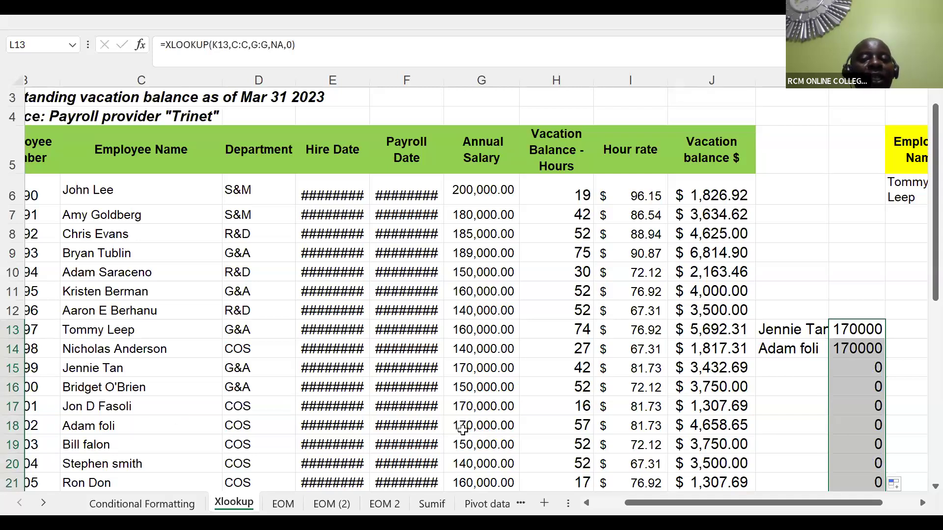
Step: Clear the surplus XLOOKUP formulas in column L from L15 downward
left_click(841, 369)
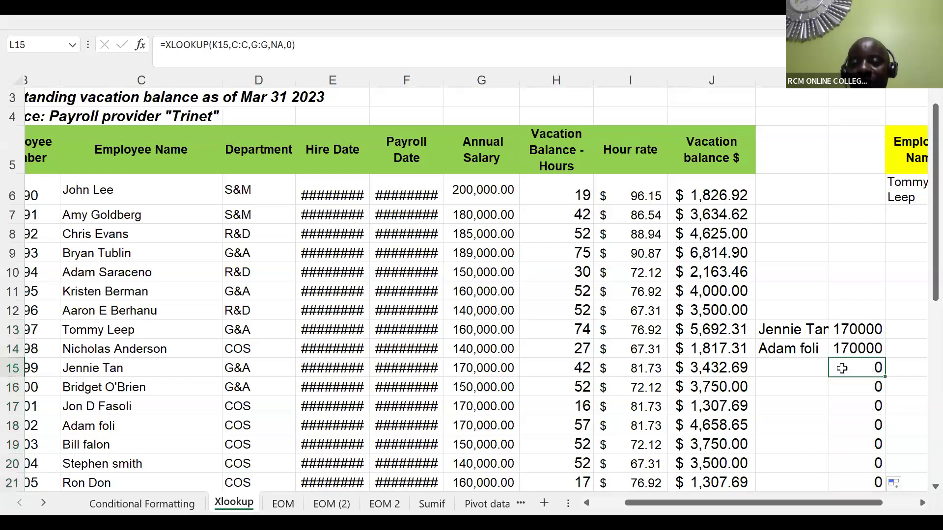
key("ctrl+shift+Down")
key("Delete")
scroll(841, 369, "up", 4)
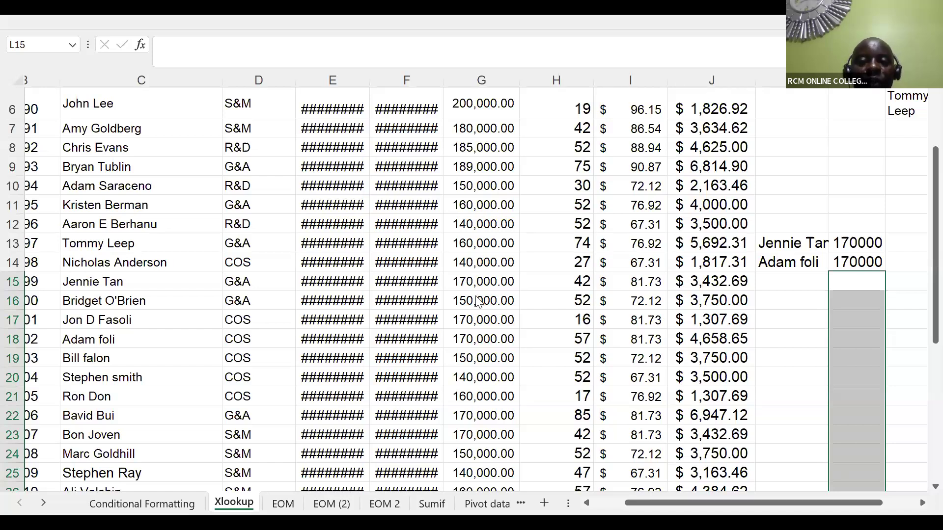
Step: Enter the label Sumifs in cell G23 of the EOM sheet
left_click(283, 505)
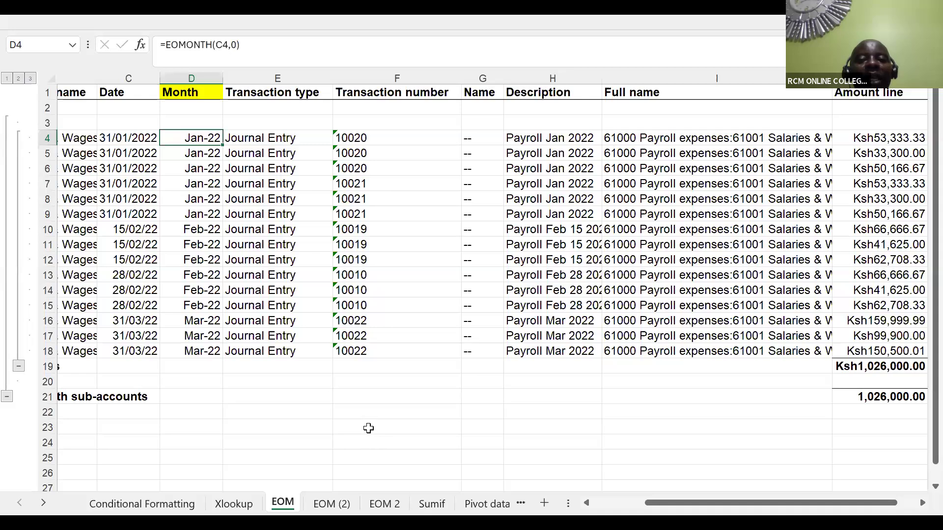
left_click(479, 425)
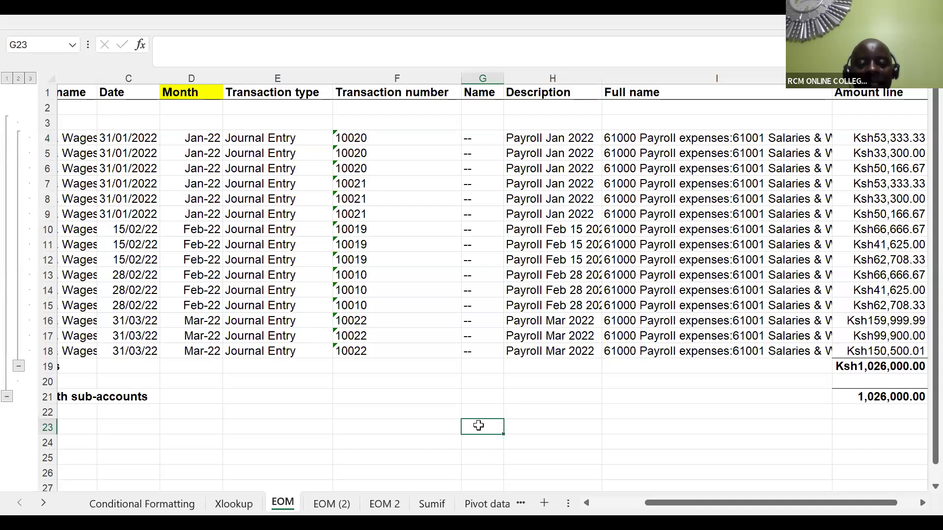
type("Sun")
key("BackSpace")
type("m")
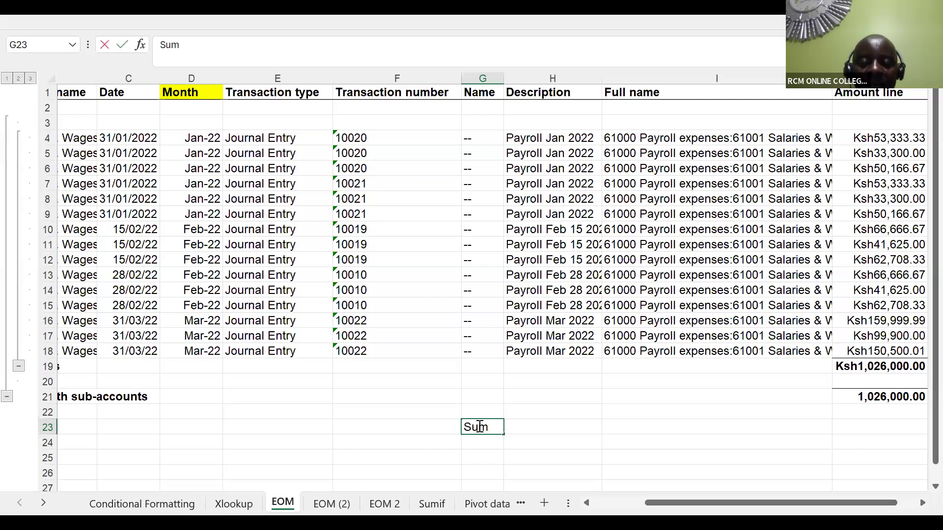
type("ifs")
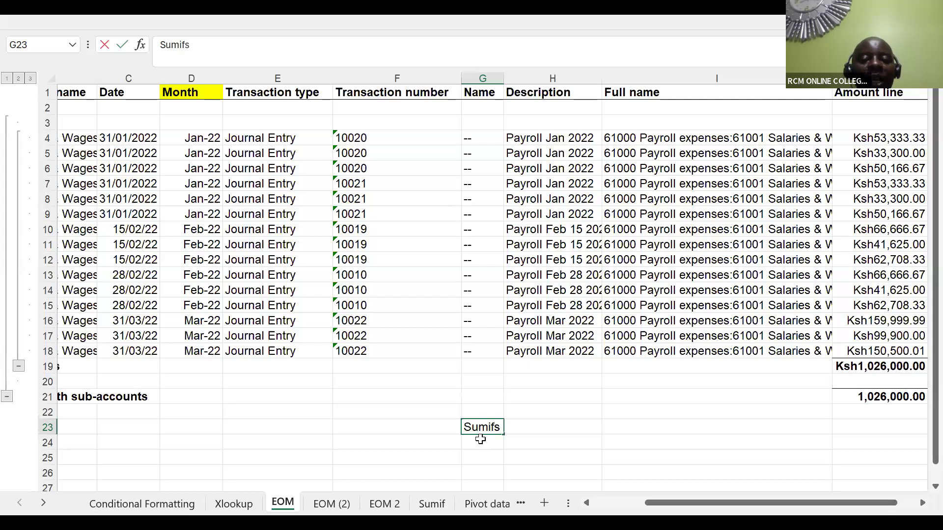
key("Return")
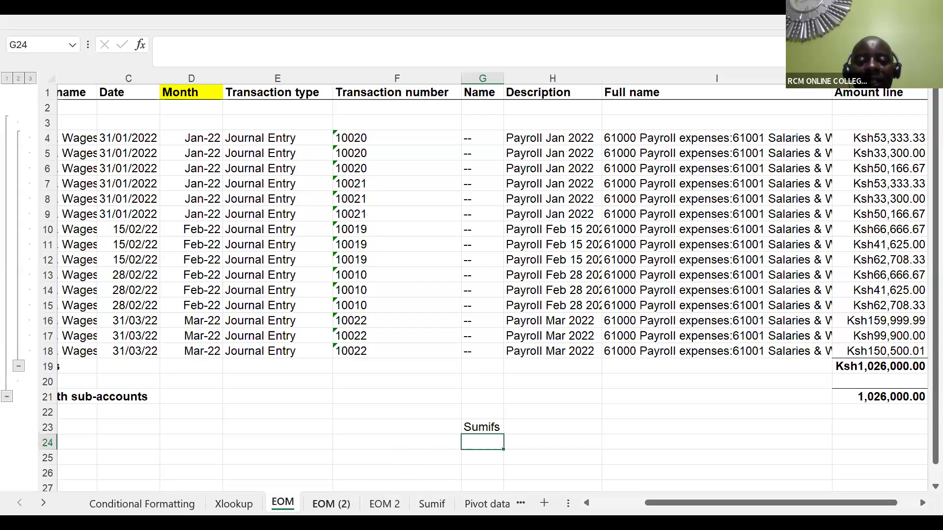
Step: Clear the SUMIFS amounts and their total in H23:H26 on the EOM (2) sheet
left_click(331, 504)
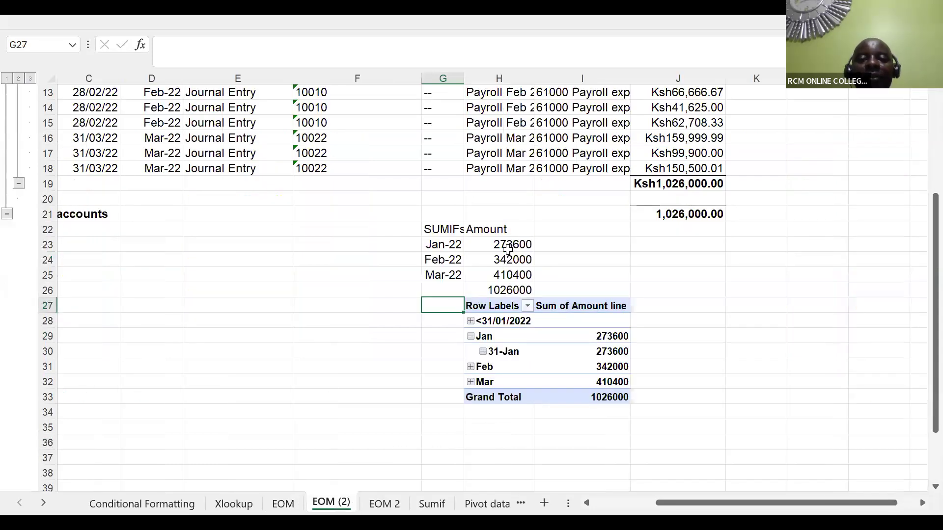
left_click_drag(506, 244, 509, 285)
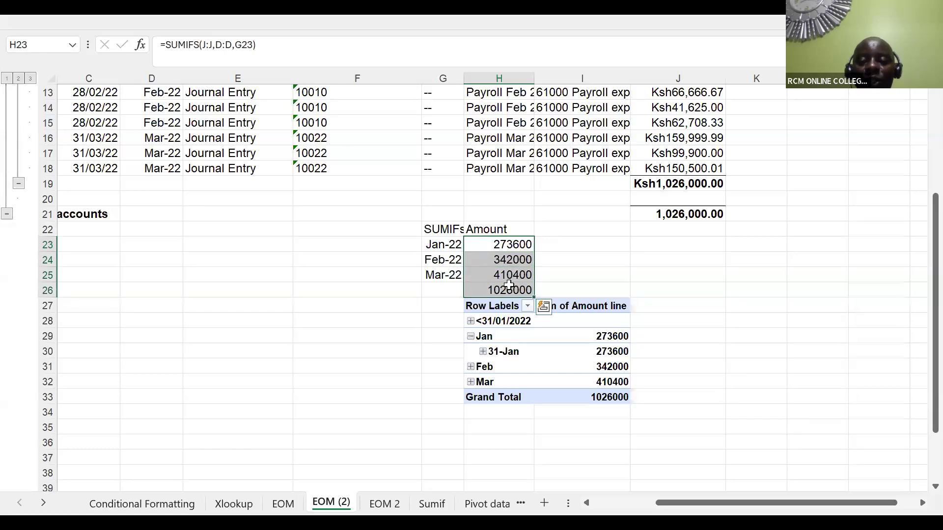
key("Delete")
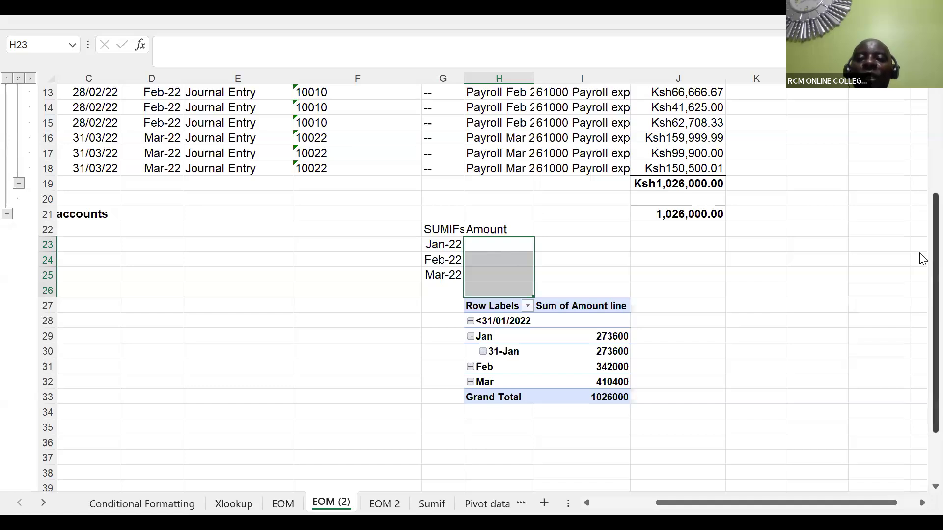
left_click_drag(920, 254, 921, 153)
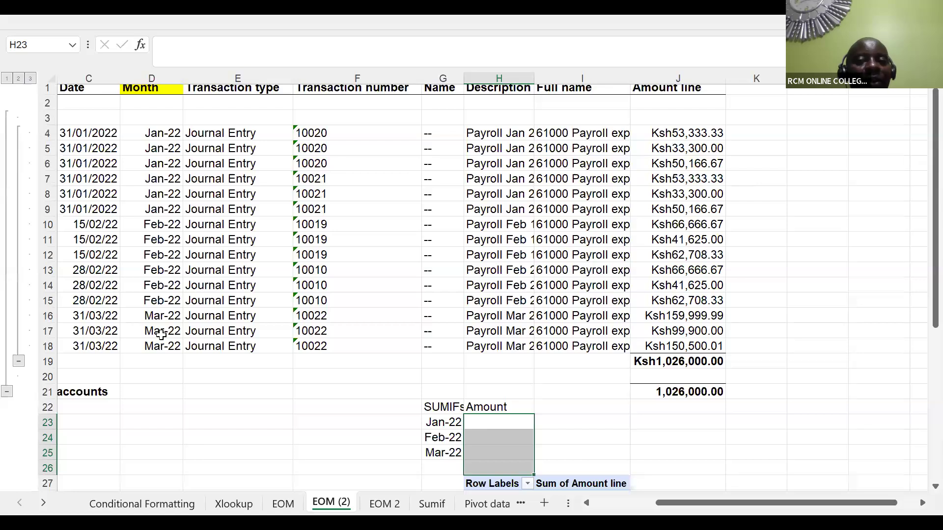
Step: Enter =SUMIFS(J:J,D:D,G23) in H23 to sum the Amount line column for the Jan-22 month
left_click(488, 423)
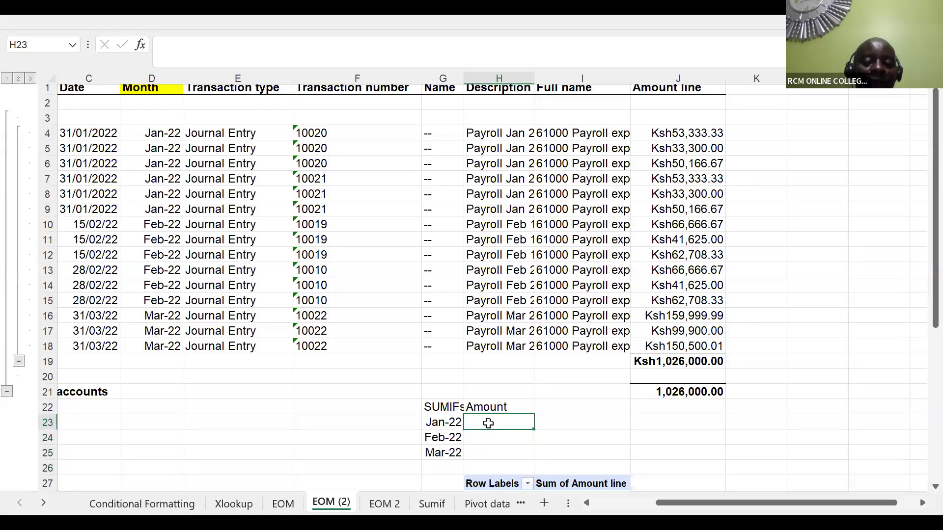
type("=s")
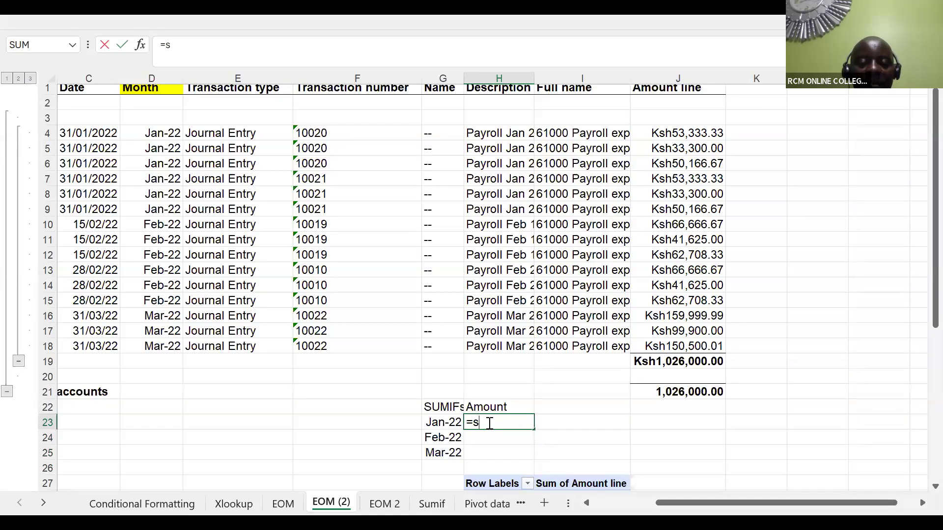
type("umif")
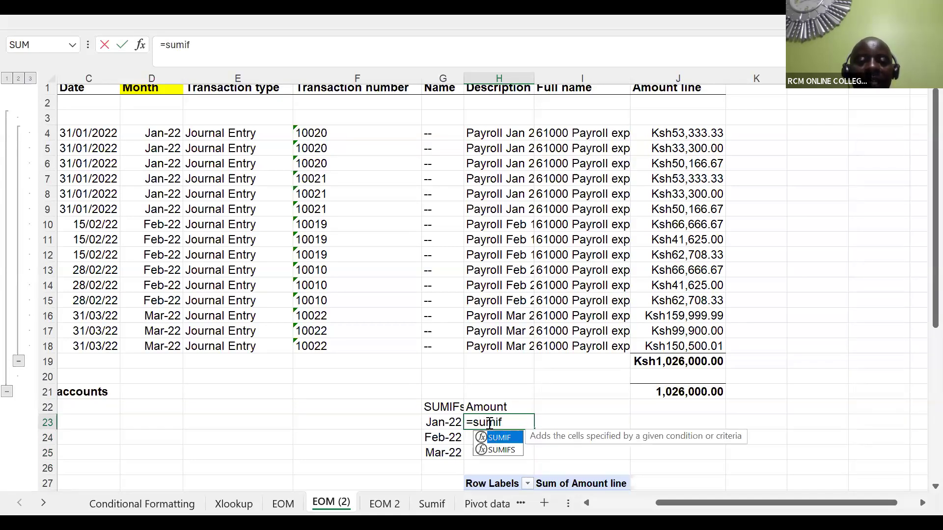
double_click(507, 450)
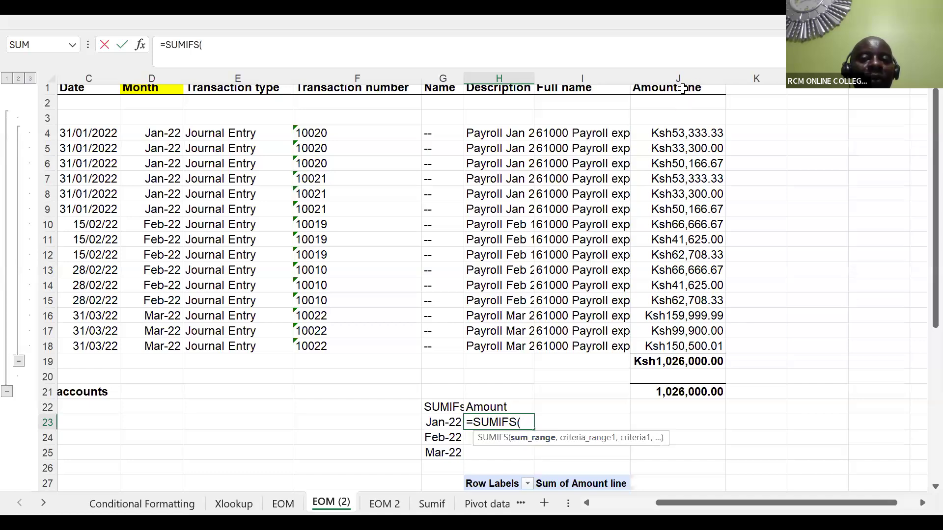
left_click(682, 73)
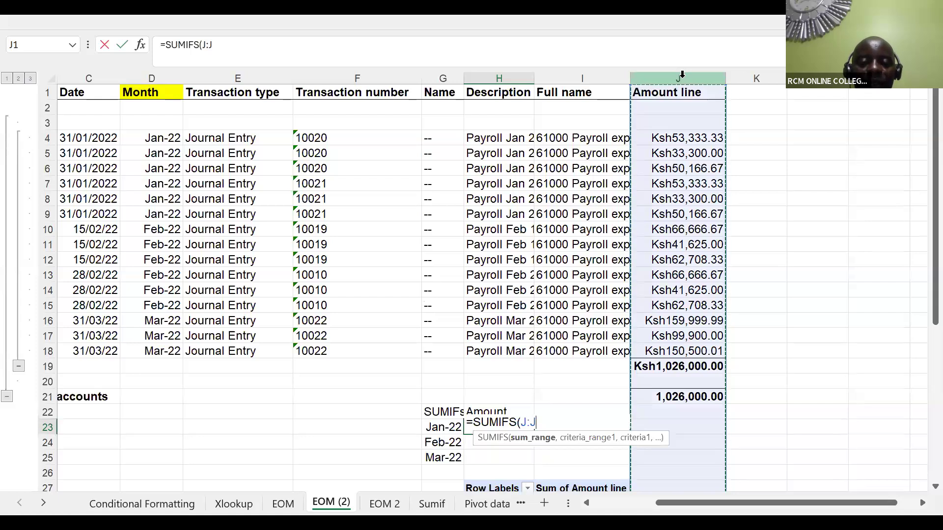
type(",")
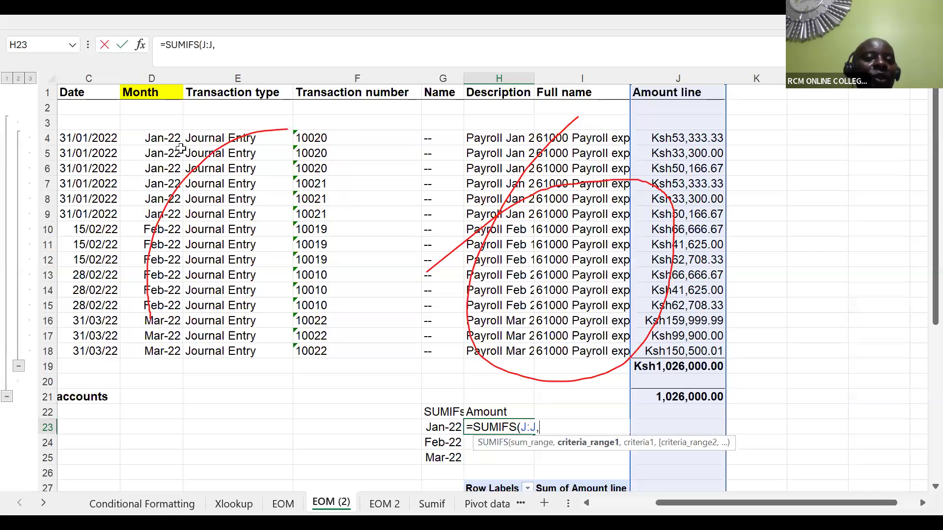
left_click(150, 71)
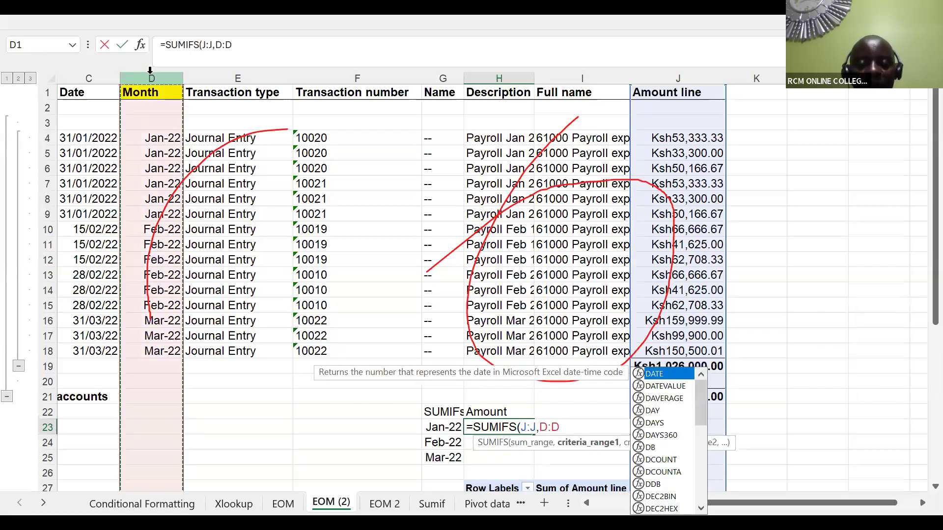
type(",")
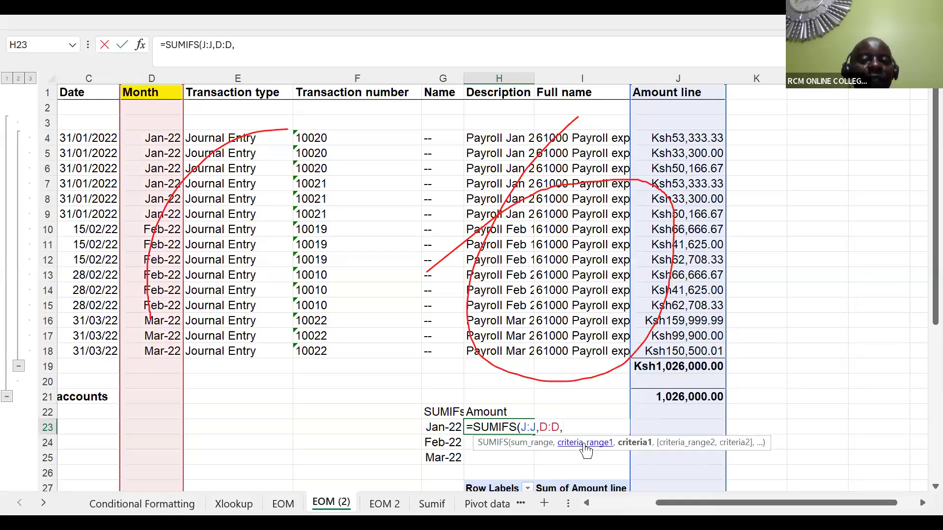
left_click(444, 428)
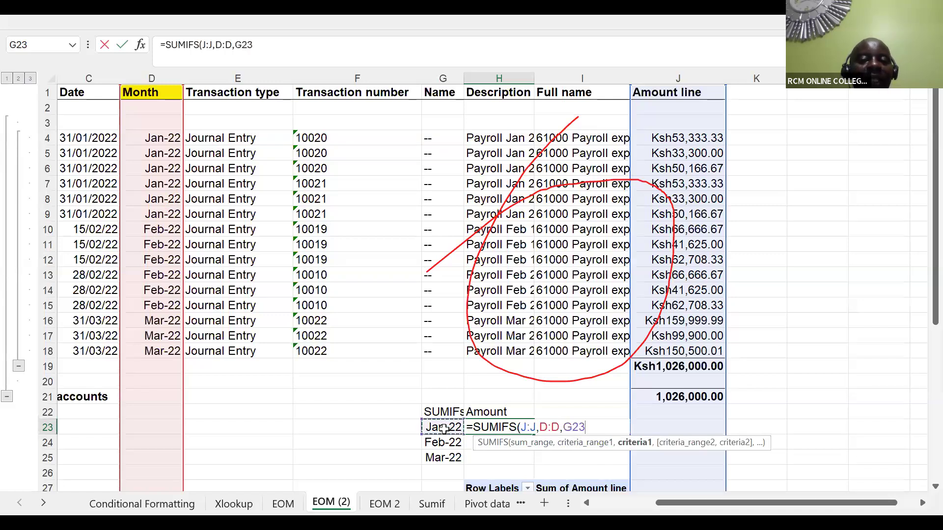
type(")")
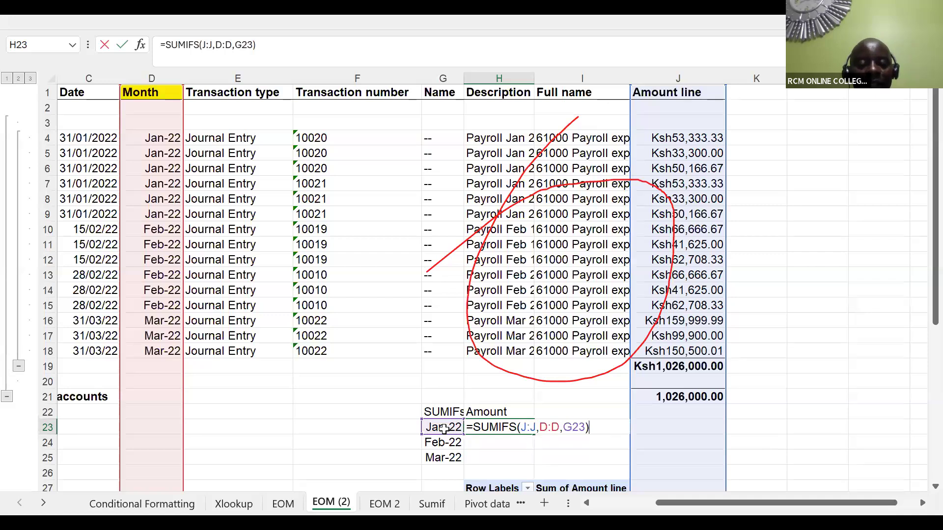
key("ctrl+Return")
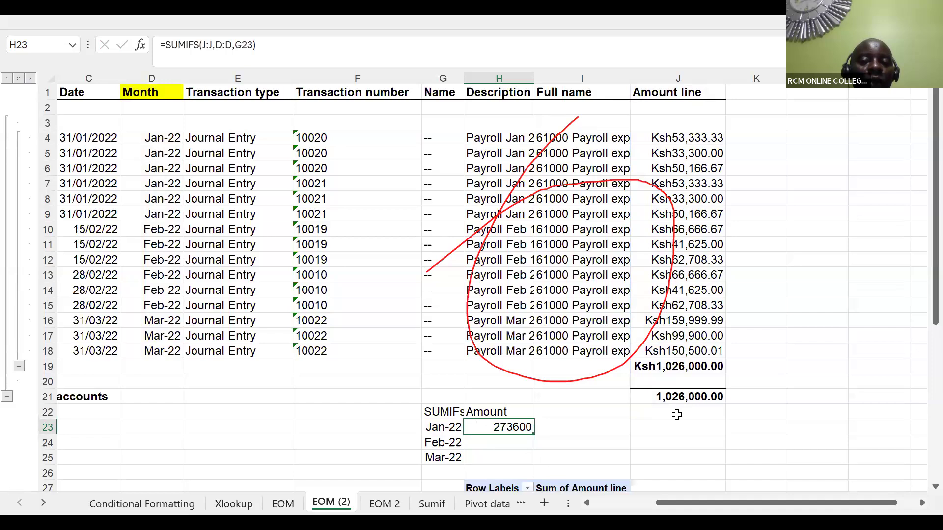
Step: Fill the SUMIFS formula from H23 down to H25 and total the amounts in H26 with =SUM(H23:H25)
double_click(532, 434)
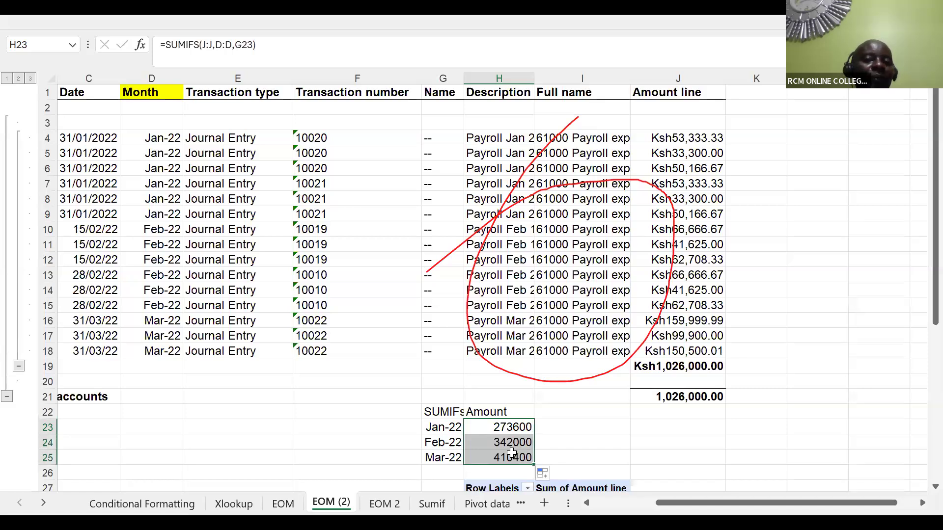
left_click(506, 476)
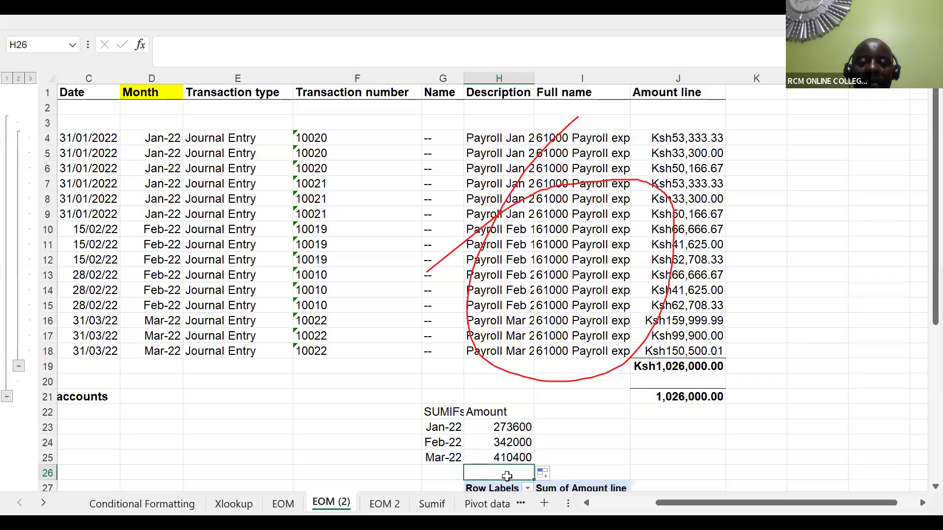
double_click(507, 476)
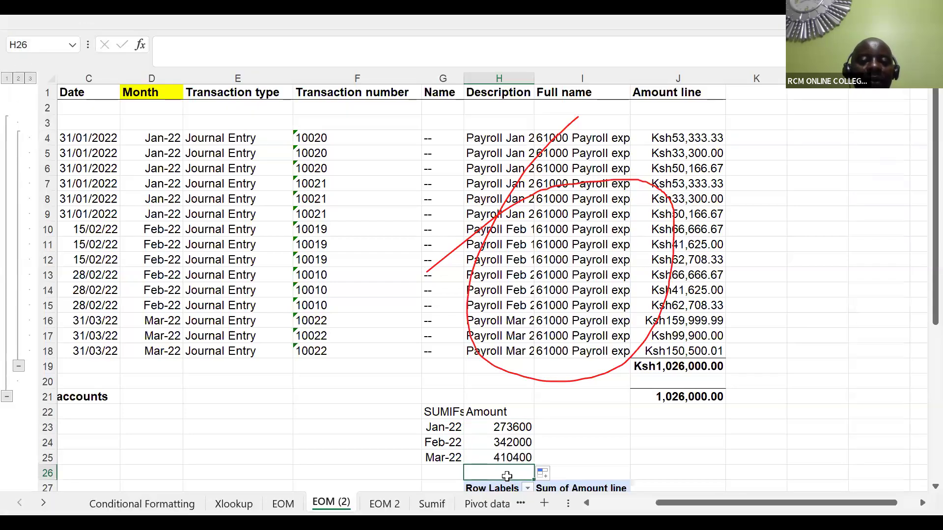
key("alt+equal")
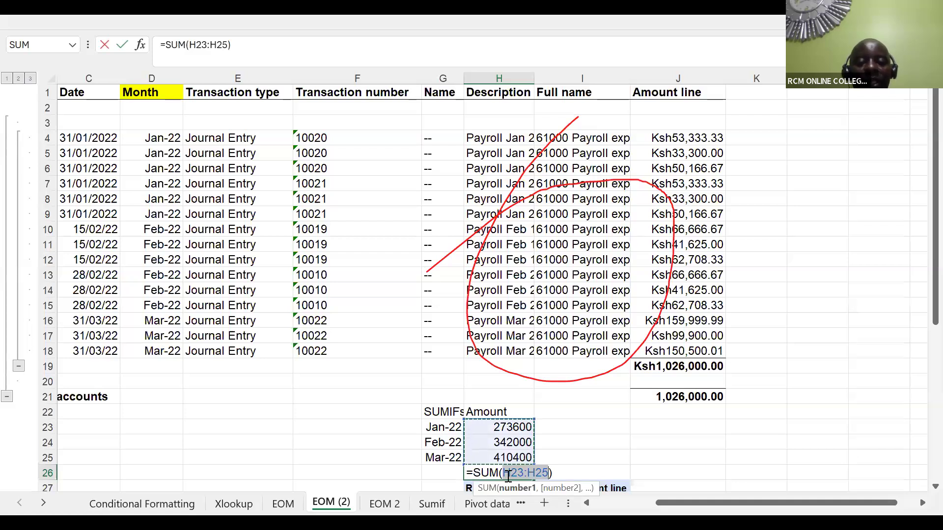
key("Tab")
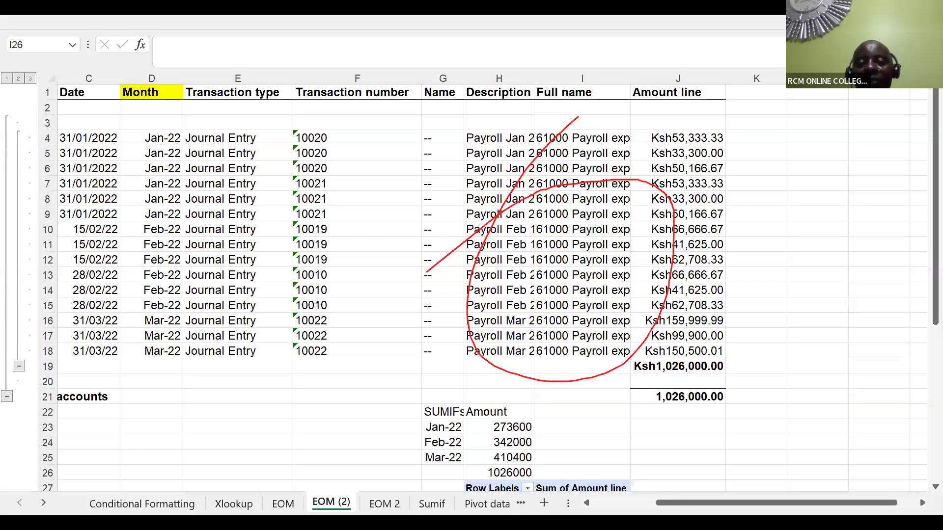
Step: Create a PivotTable from the payroll data in C1:J18 of the EOM (2) sheet, placed on a new worksheet
left_click(68, 91)
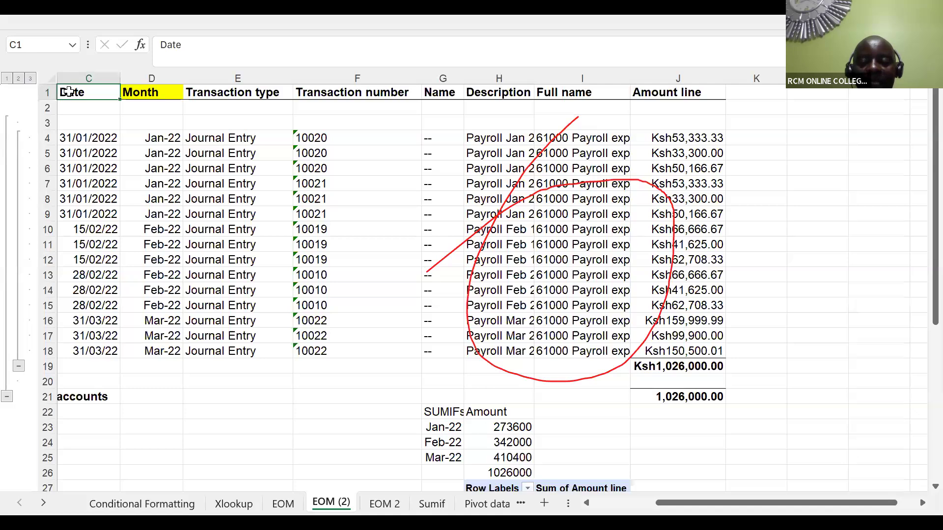
key("ctrl+shift+Right")
key("ctrl+shift+Down")
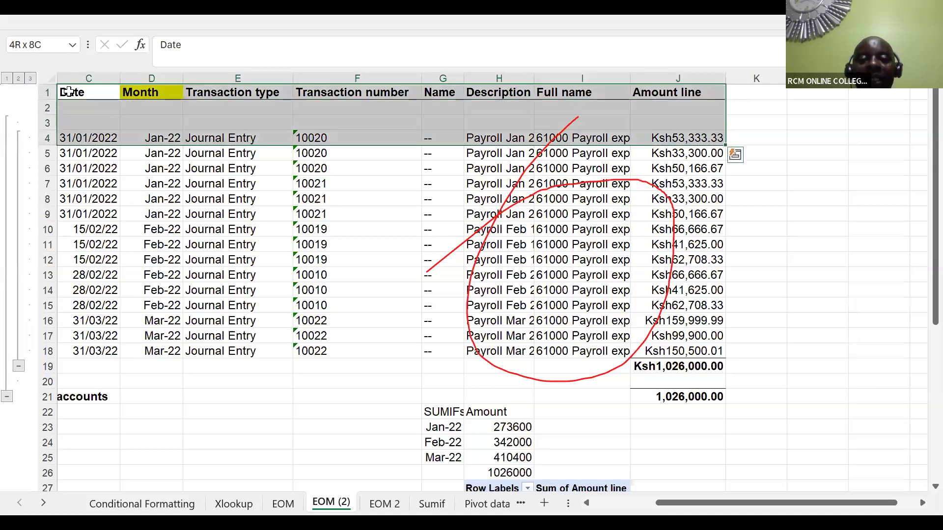
key("ctrl+shift+Down")
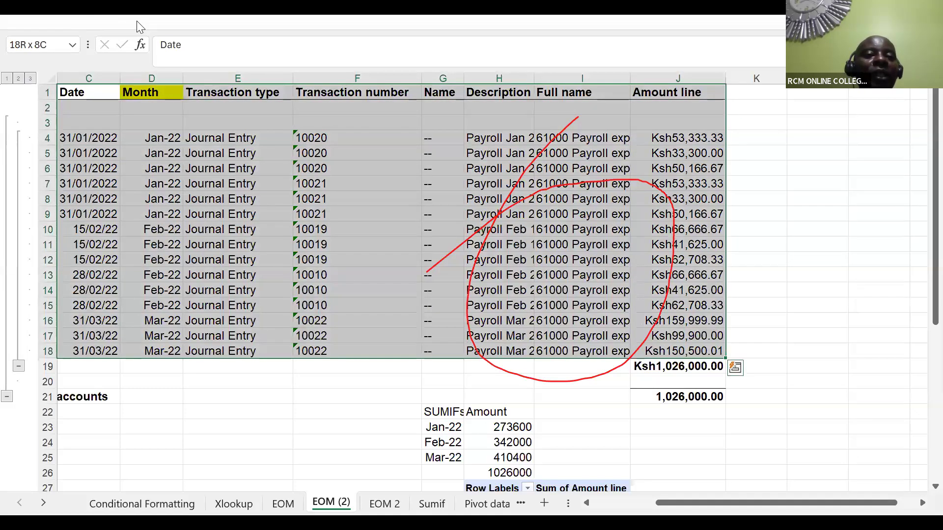
left_click(137, 20)
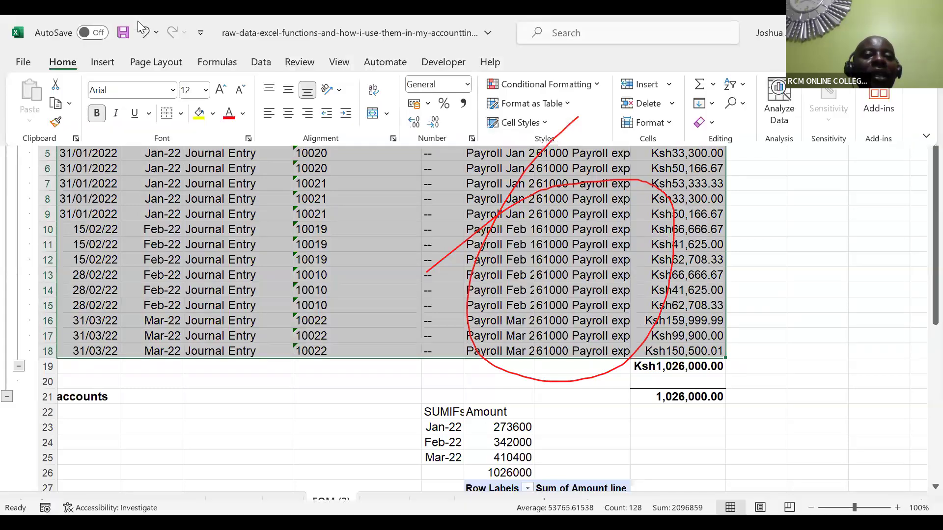
left_click(101, 63)
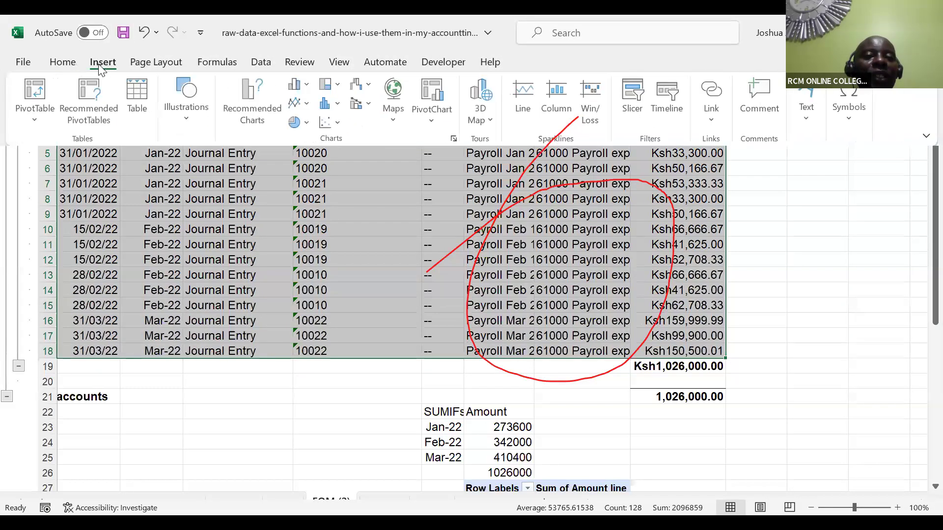
left_click(32, 90)
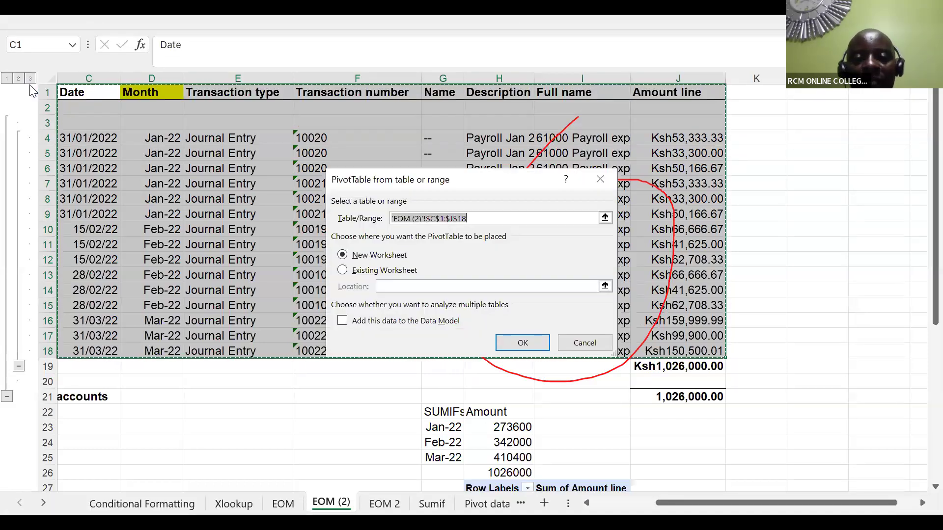
left_click(519, 344)
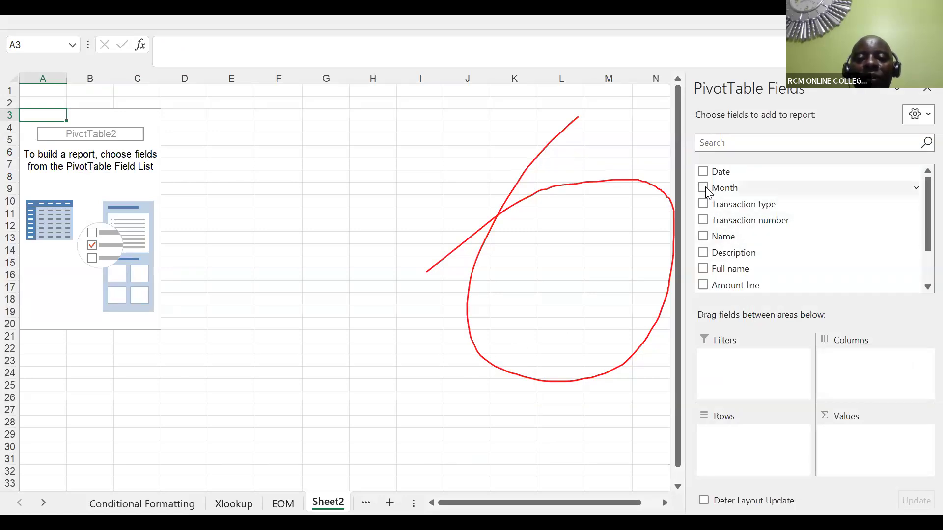
Step: Lay out the PivotTable with Month as rows and the sum of Amount line as values
left_click_drag(707, 193, 722, 442)
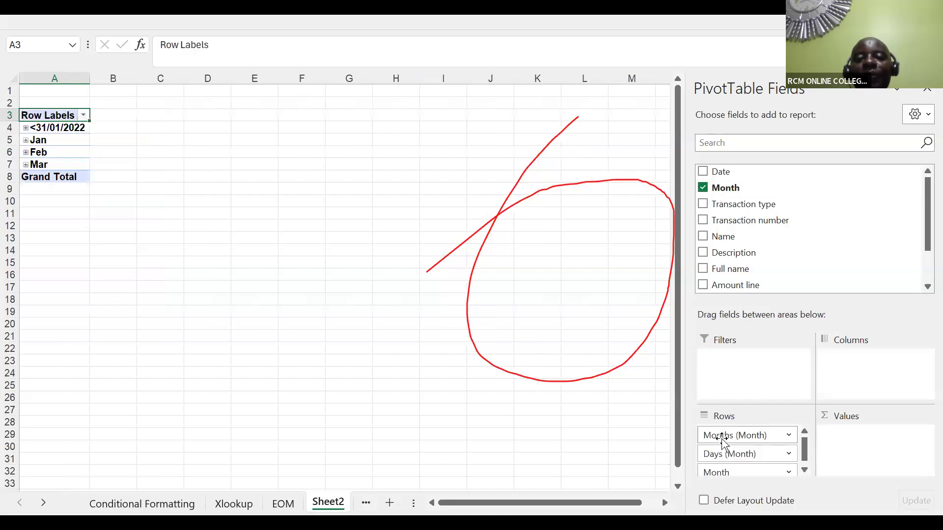
left_click_drag(737, 287, 857, 442)
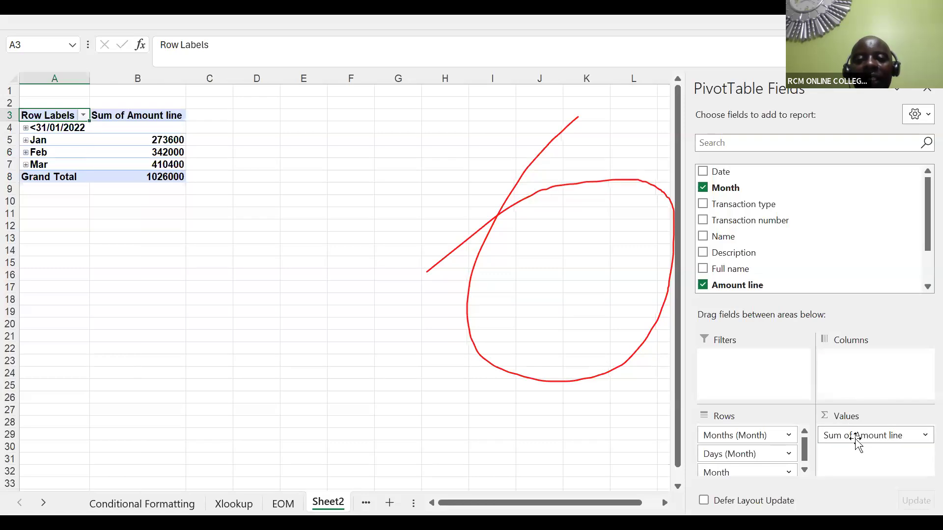